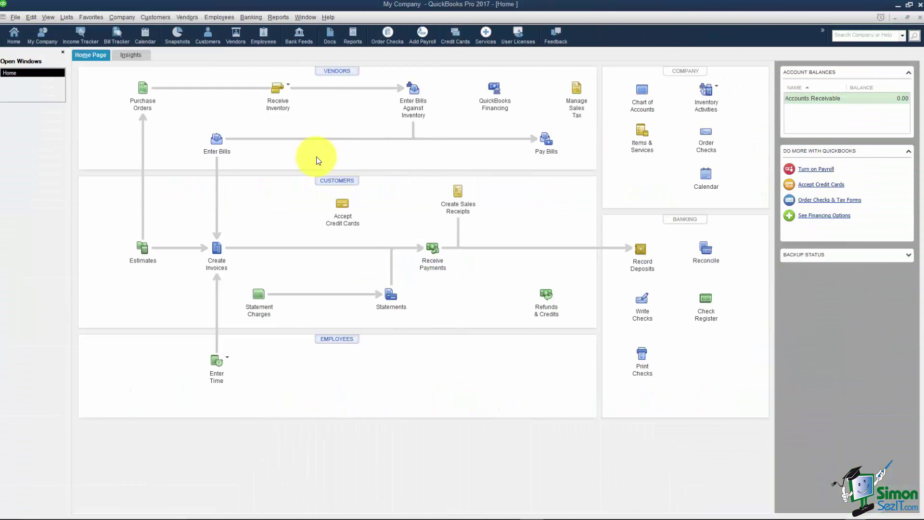
Open Edit > Preferences, compare the My and Company General tabs, then select Accounting.
{"action": "left_click", "coordinate": [32, 18]}
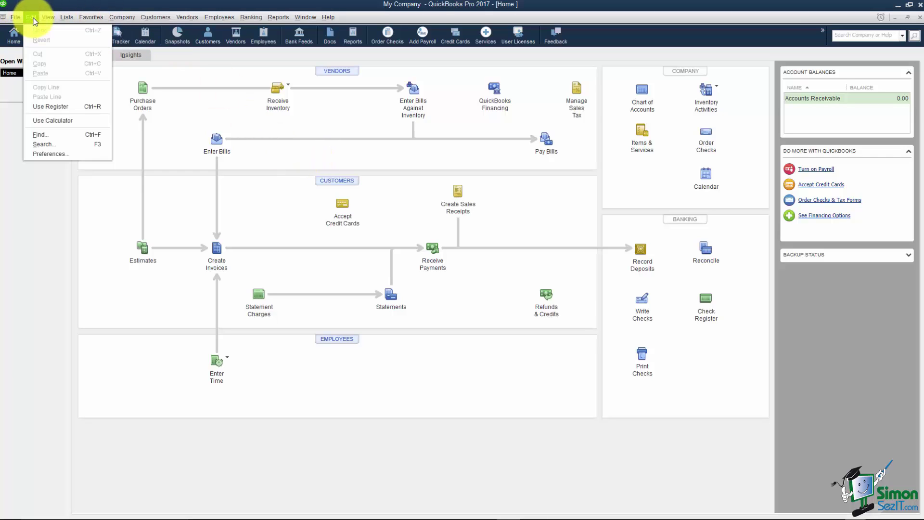
{"action": "left_click", "coordinate": [56, 154]}
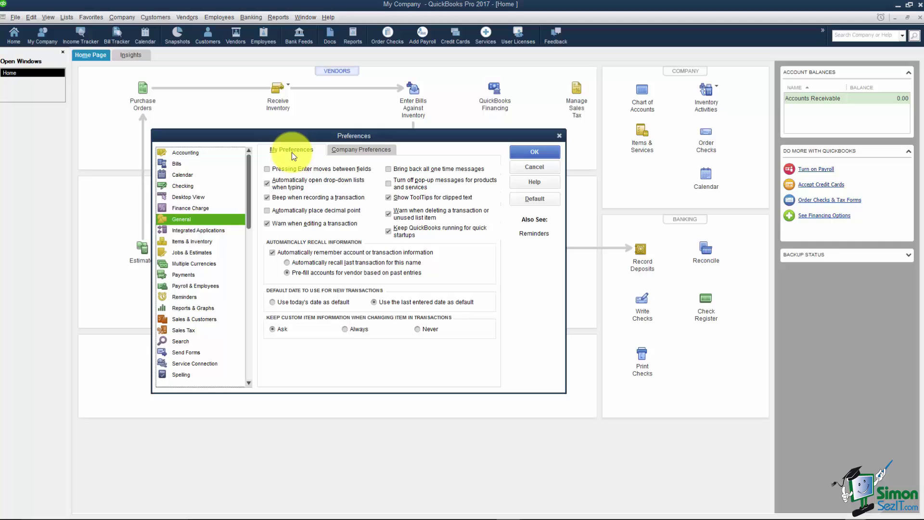
{"action": "left_click", "coordinate": [350, 151]}
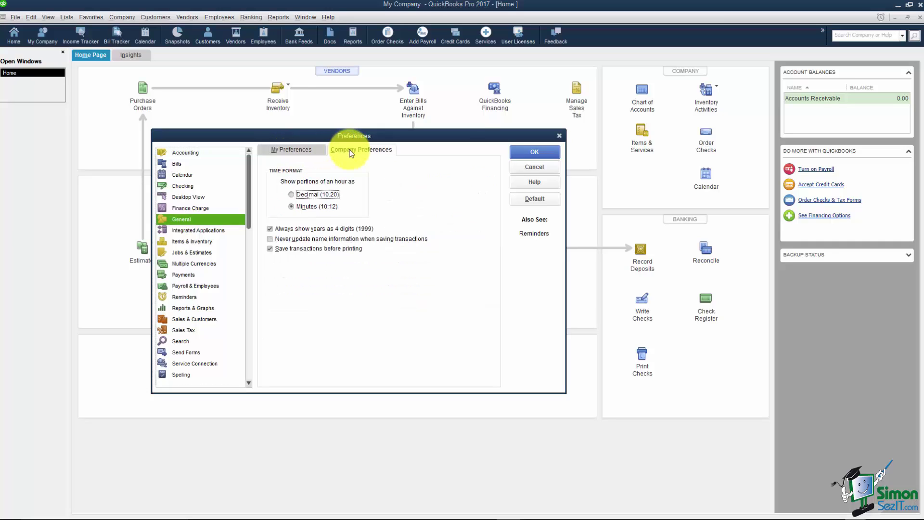
{"action": "left_click", "coordinate": [317, 151]}
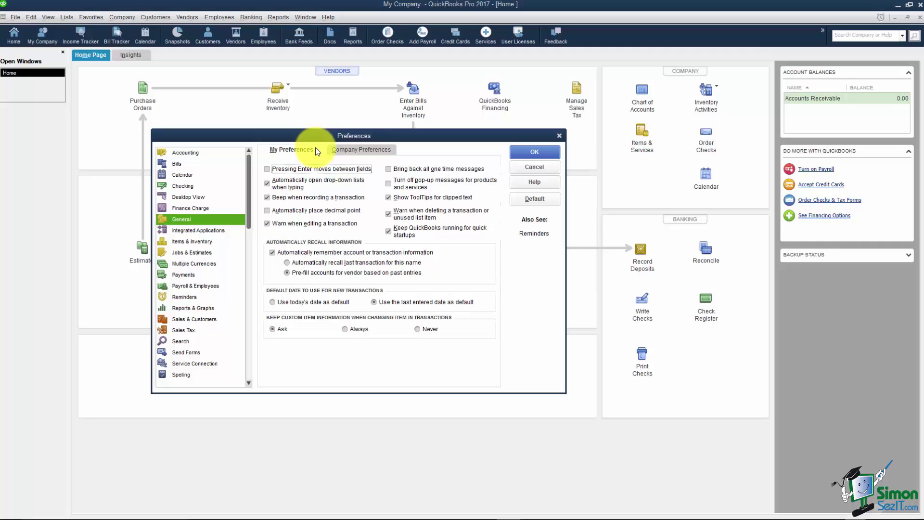
{"action": "left_click", "coordinate": [196, 152]}
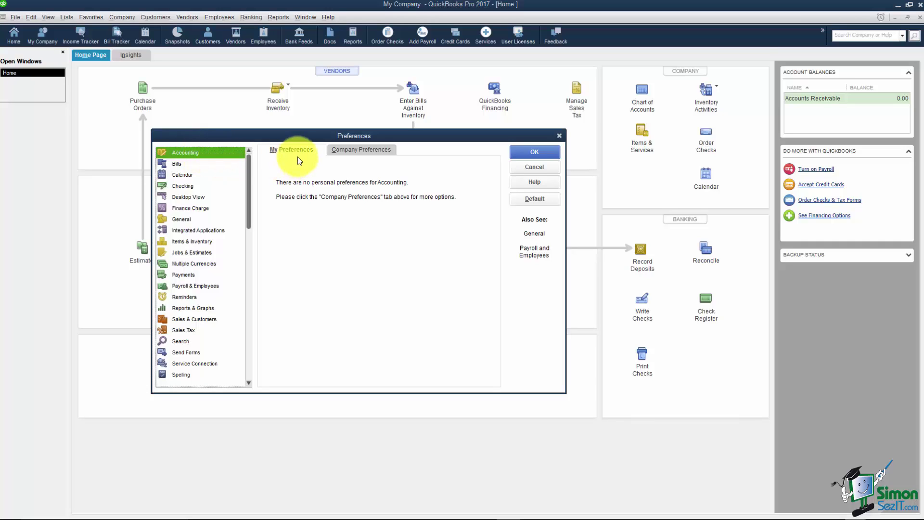
Review the company Accounting preferences, then cancel out of Preferences without saving.
{"action": "left_click", "coordinate": [362, 151]}
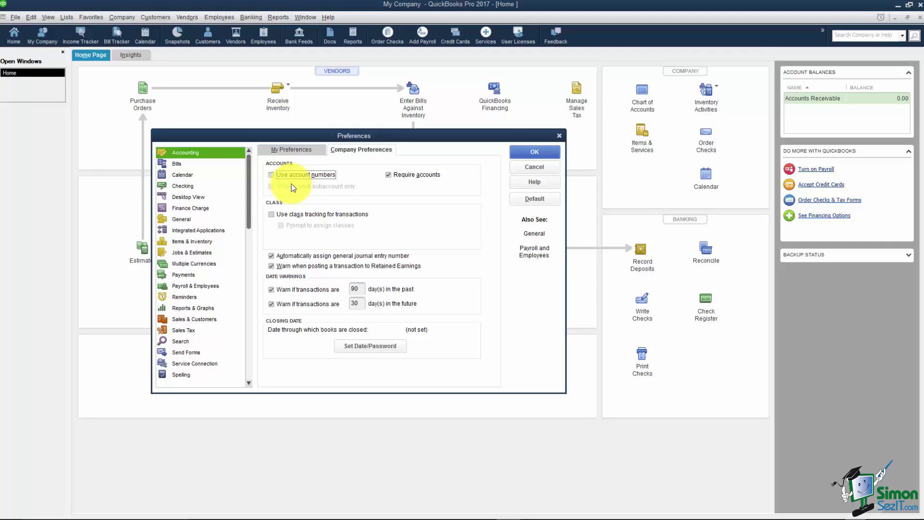
{"action": "left_click", "coordinate": [525, 169]}
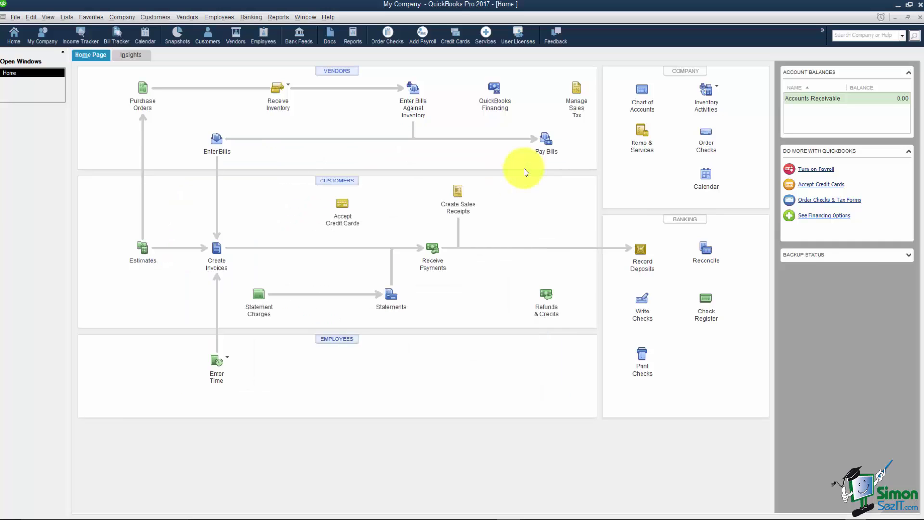
Open the Chart of Accounts from the Company section of the Home page.
{"action": "left_click", "coordinate": [641, 112]}
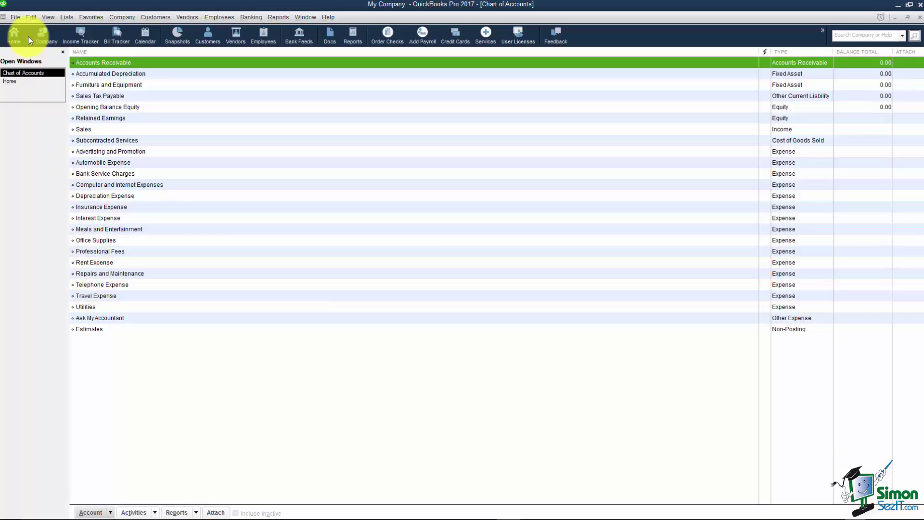
Check 'Use account numbers' in the company Accounting preferences and save with OK.
{"action": "left_click", "coordinate": [32, 17]}
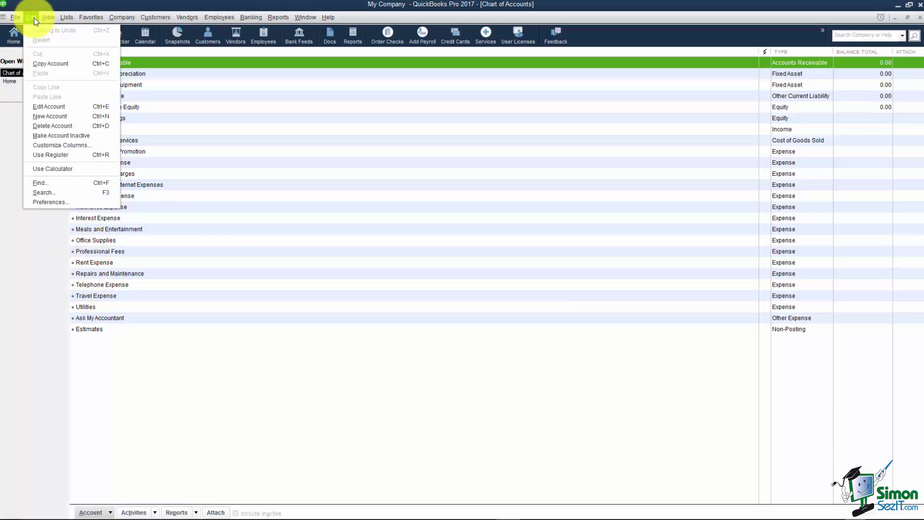
{"action": "left_click", "coordinate": [50, 201]}
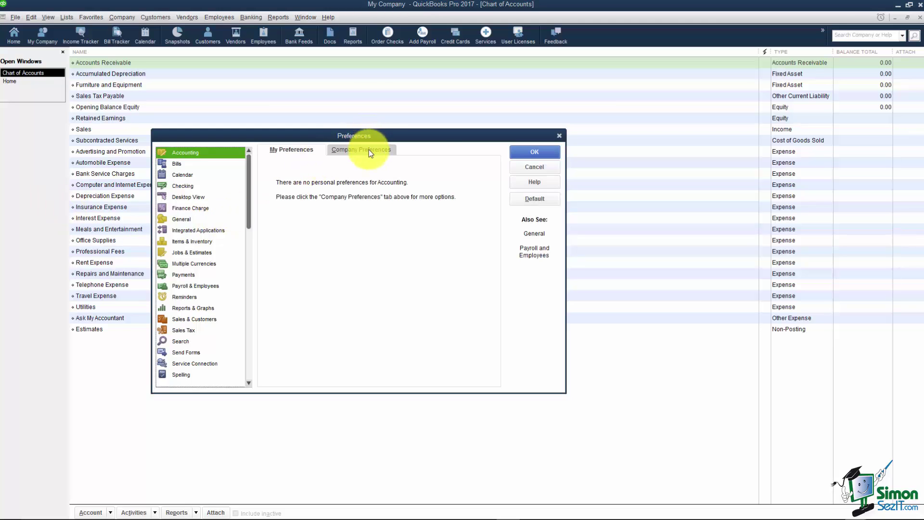
{"action": "left_click", "coordinate": [368, 149]}
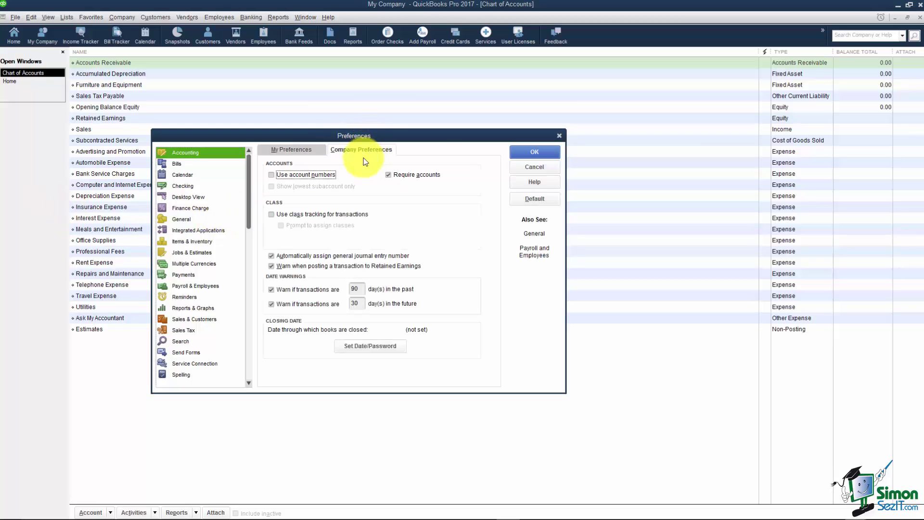
{"action": "left_click", "coordinate": [272, 175]}
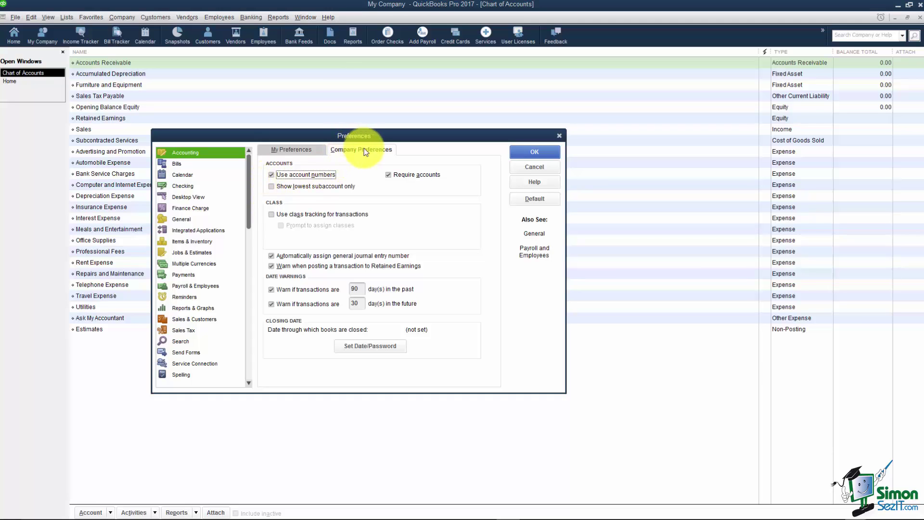
{"action": "left_click", "coordinate": [527, 153]}
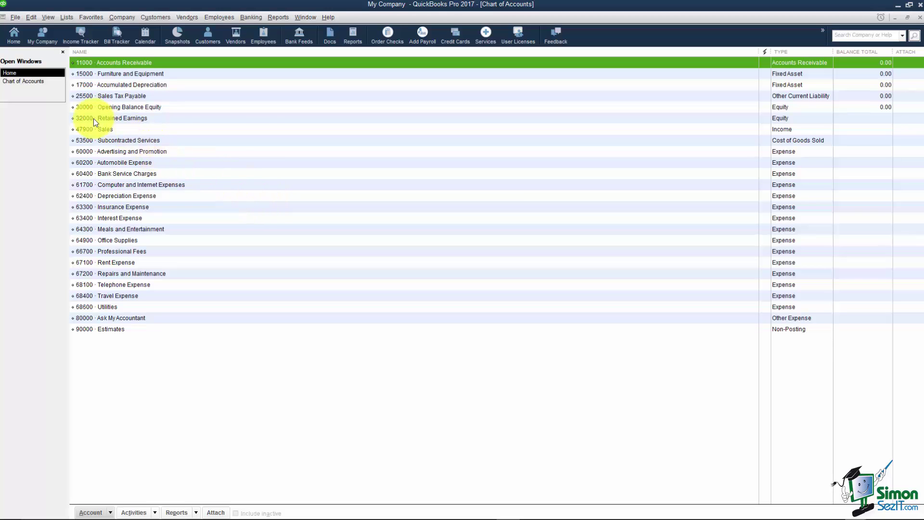
Reopen Preferences on the Company Preferences tab of Accounting, showing account numbers enabled.
{"action": "left_click", "coordinate": [31, 17]}
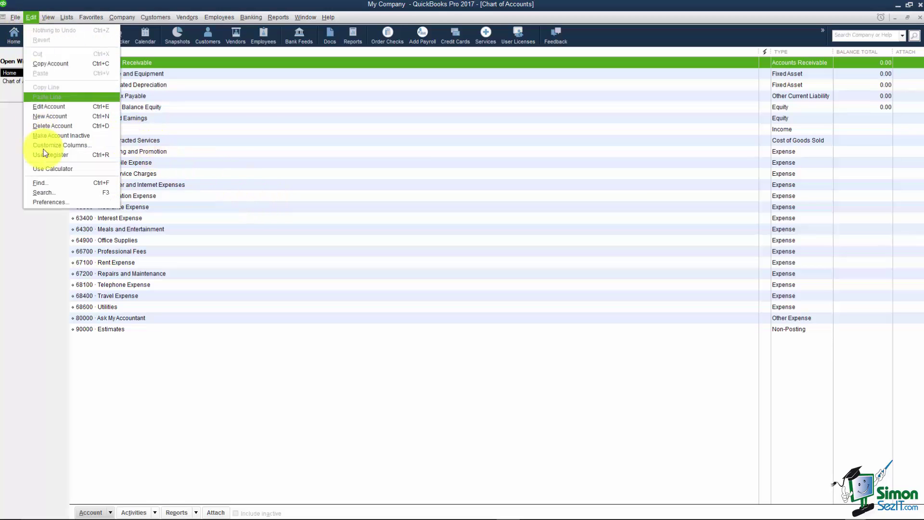
{"action": "left_click", "coordinate": [54, 201]}
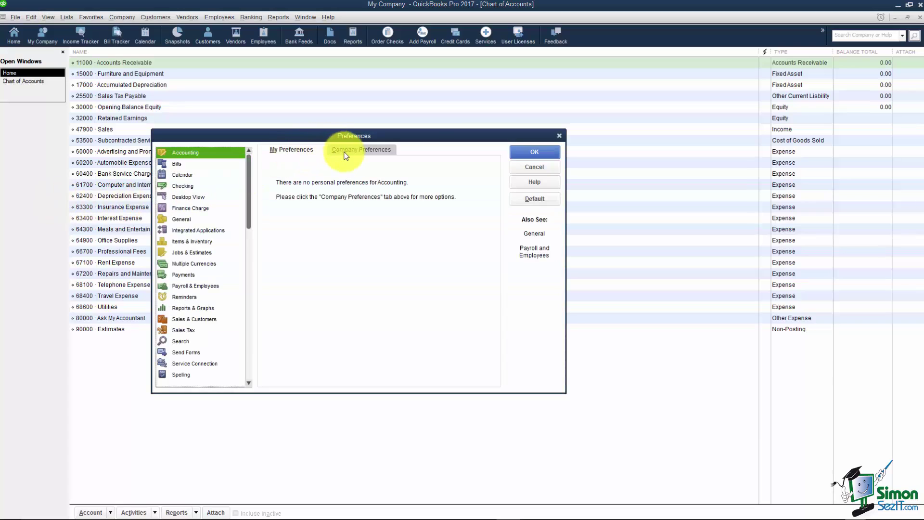
{"action": "left_click", "coordinate": [348, 151]}
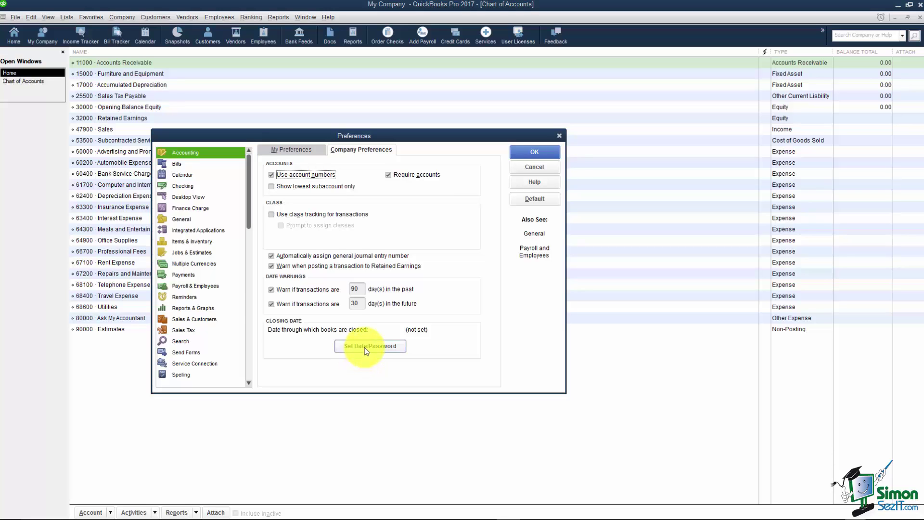
Open the Set Closing Date and Password dialog from the Closing Date section.
{"action": "left_click", "coordinate": [365, 346]}
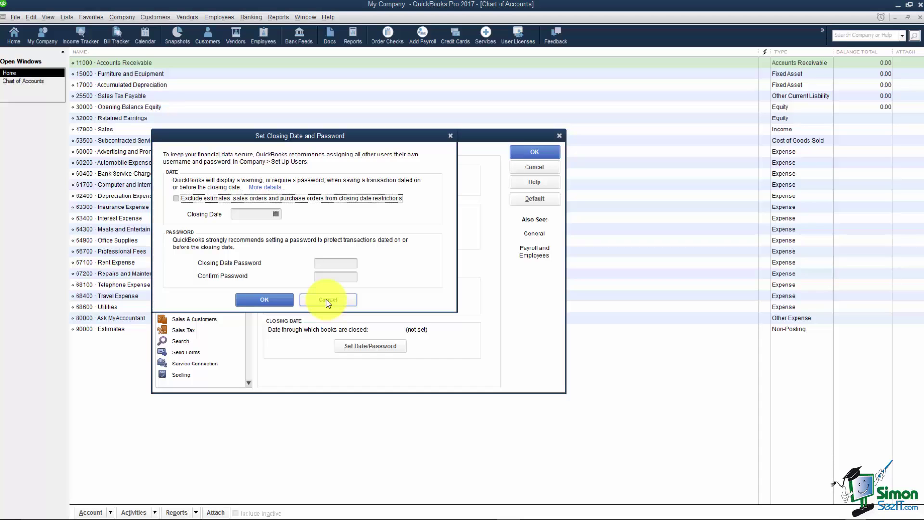
Close the closing date dialog with no date set and switch to the Bills preferences.
{"action": "left_click", "coordinate": [262, 304]}
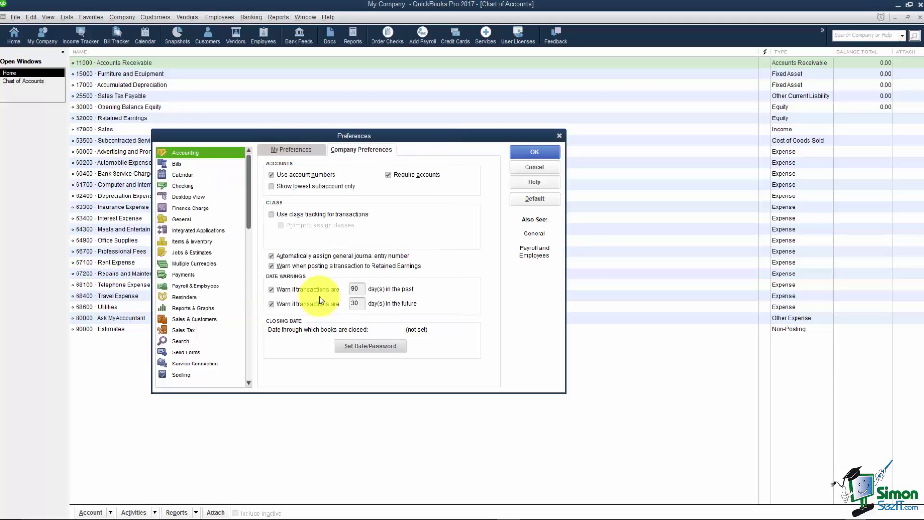
{"action": "left_click", "coordinate": [190, 163]}
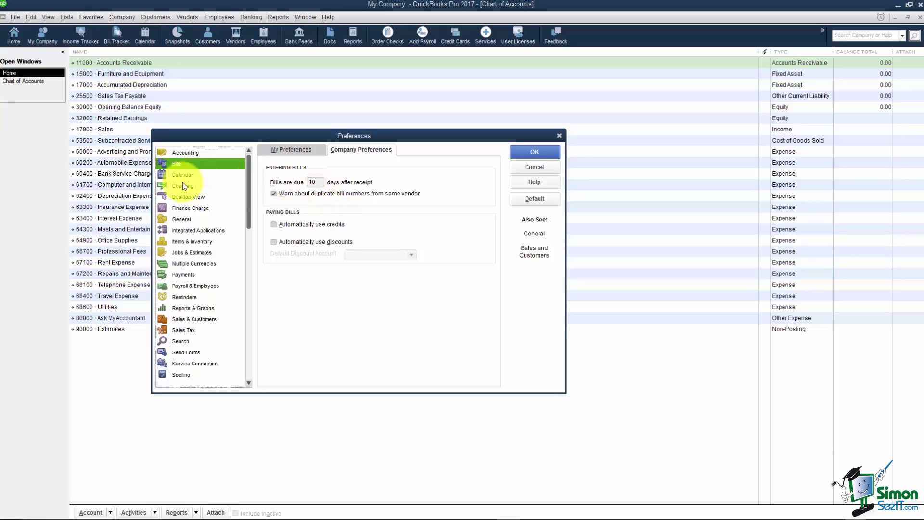
Show the company General preferences, including the time format and four-digit year options.
{"action": "left_click", "coordinate": [184, 221]}
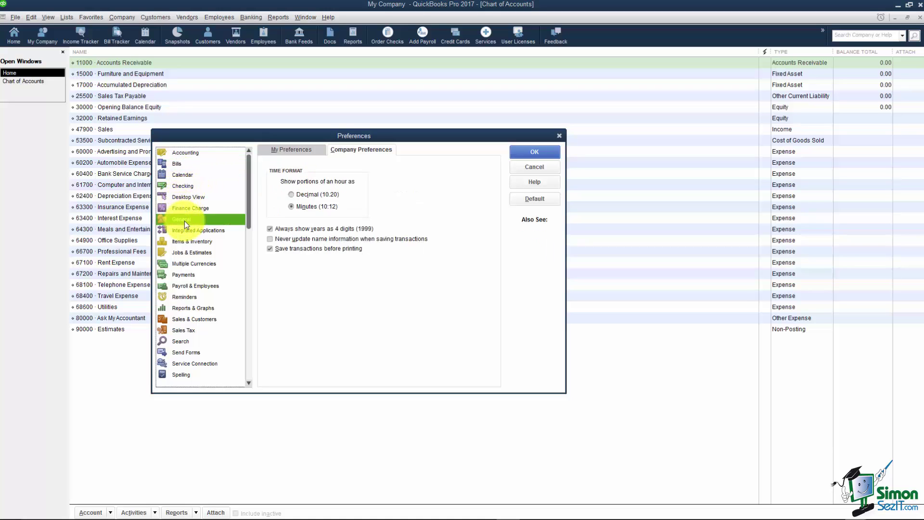
Switch General preferences to the My Preferences tab for the current user.
{"action": "left_click", "coordinate": [300, 149]}
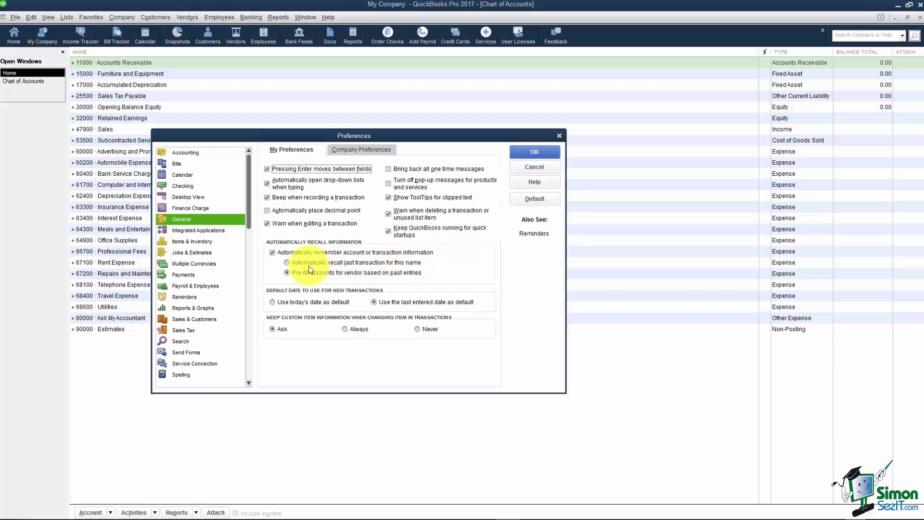
Select 'Automatically recall last transaction for this name' and 'Use today's date as default'.
{"action": "left_click", "coordinate": [288, 263]}
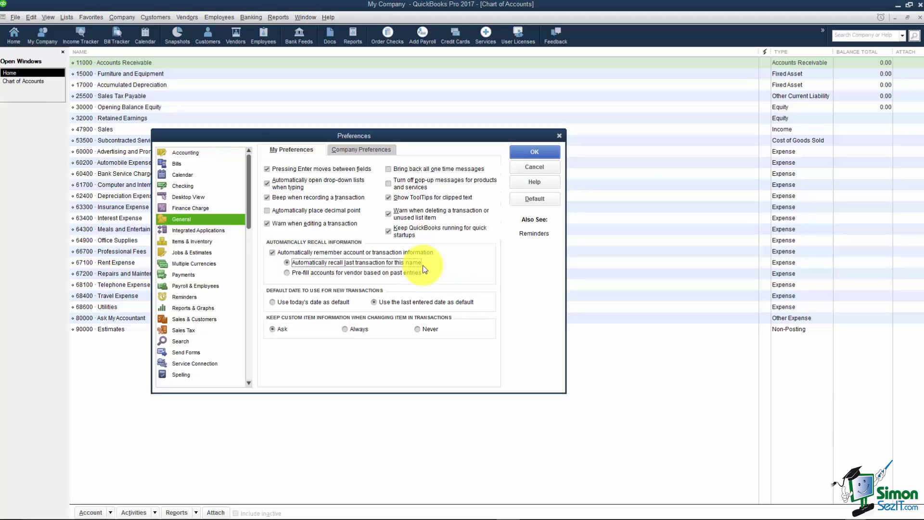
{"action": "left_click", "coordinate": [273, 304]}
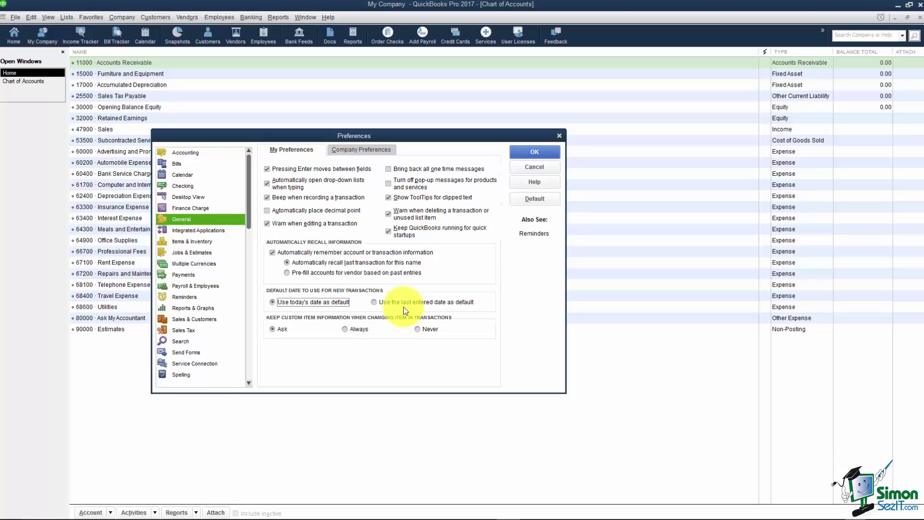
Switch to Items & Inventory and confirm saving the General preference changes.
{"action": "left_click", "coordinate": [188, 241]}
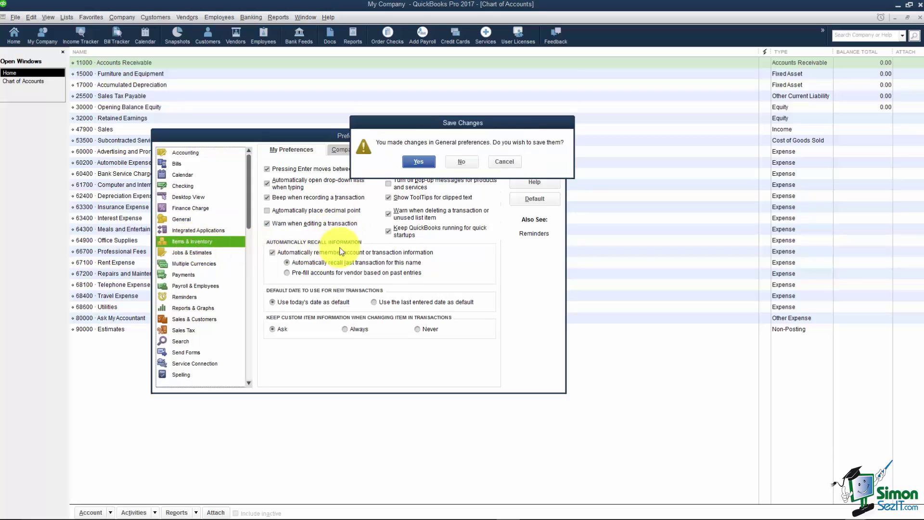
{"action": "left_click", "coordinate": [418, 162]}
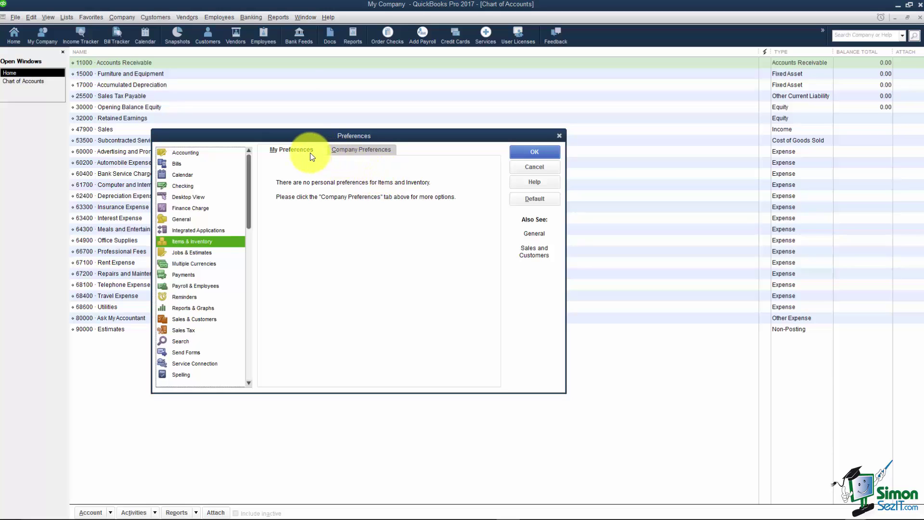
Show the Items & Inventory Company Preferences tab, with inventory and purchase orders active.
{"action": "left_click", "coordinate": [358, 151]}
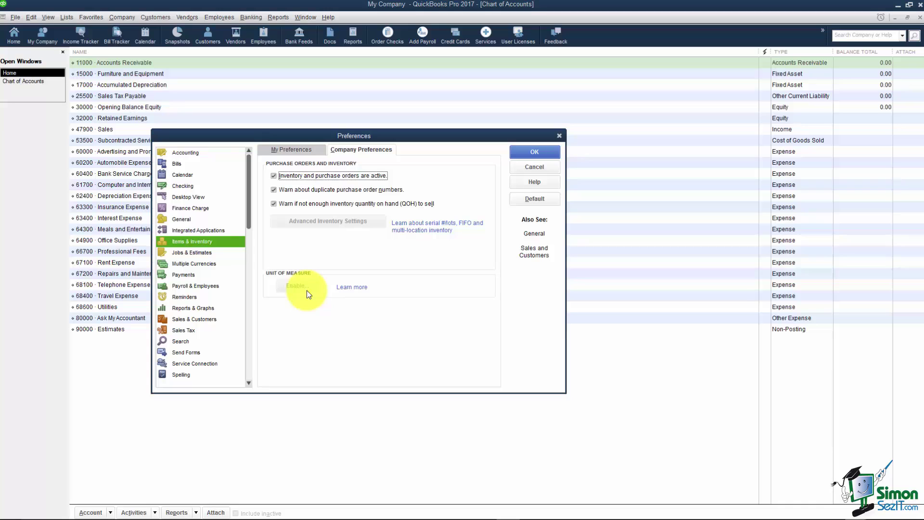
Open the Jobs & Estimates preferences and select the Pending and Closed job status names.
{"action": "left_click", "coordinate": [186, 252]}
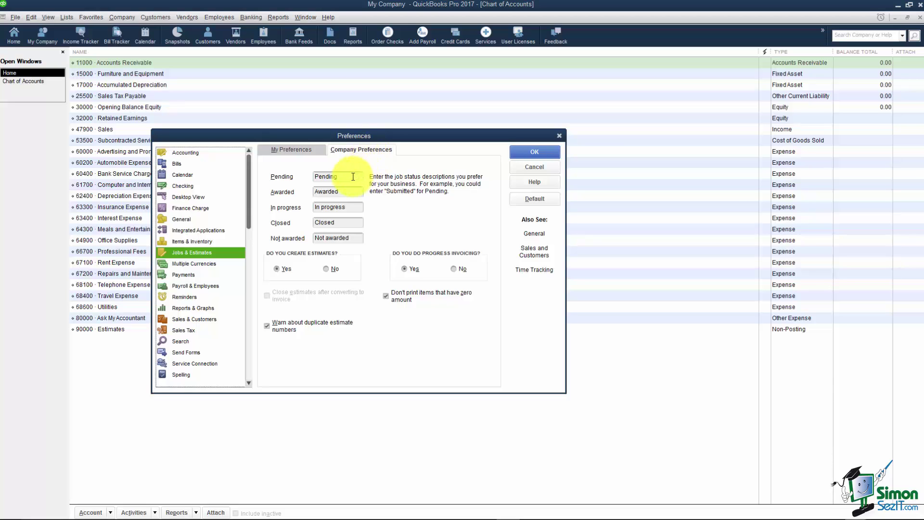
{"action": "left_click_drag", "start_coordinate": [312, 178], "coordinate": [350, 190]}
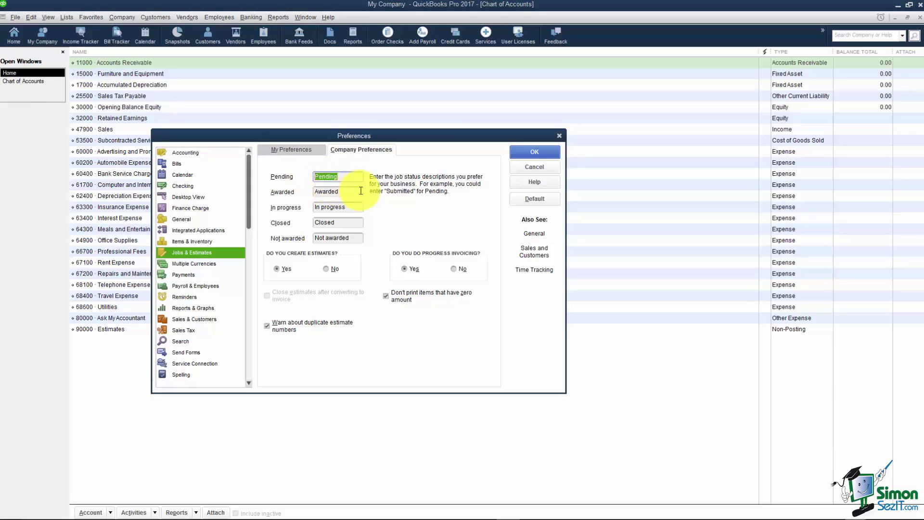
{"action": "left_click", "coordinate": [349, 222]}
{"action": "key", "text": "shift+Home"}
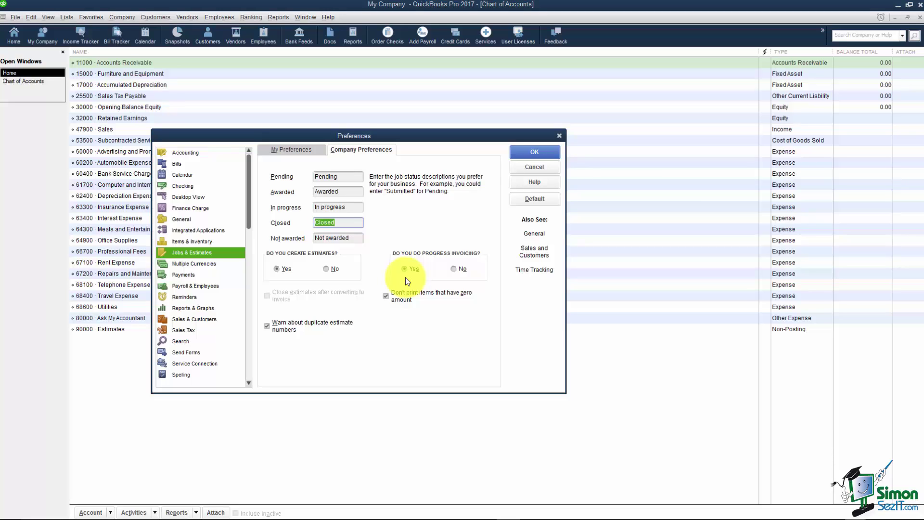
Set Payroll & Employees to Full payroll, then leave for the Reminders preferences.
{"action": "left_click", "coordinate": [181, 285]}
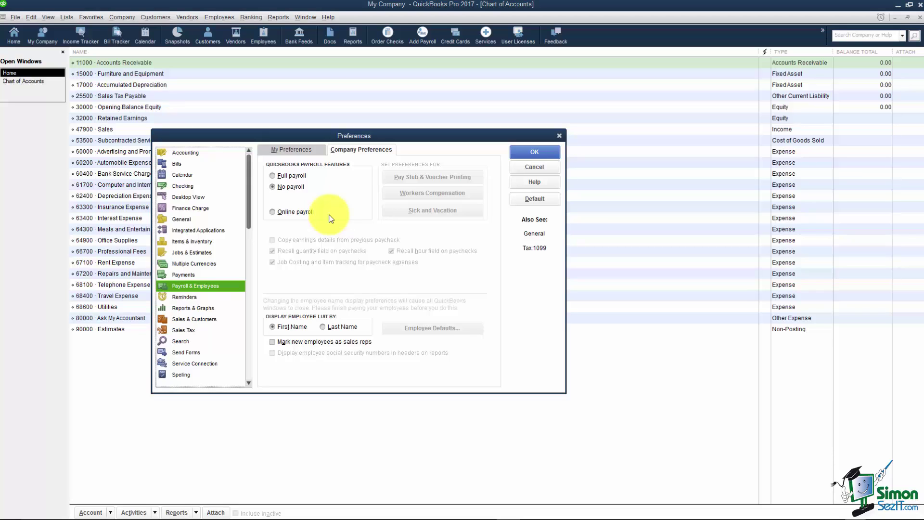
{"action": "left_click", "coordinate": [274, 176]}
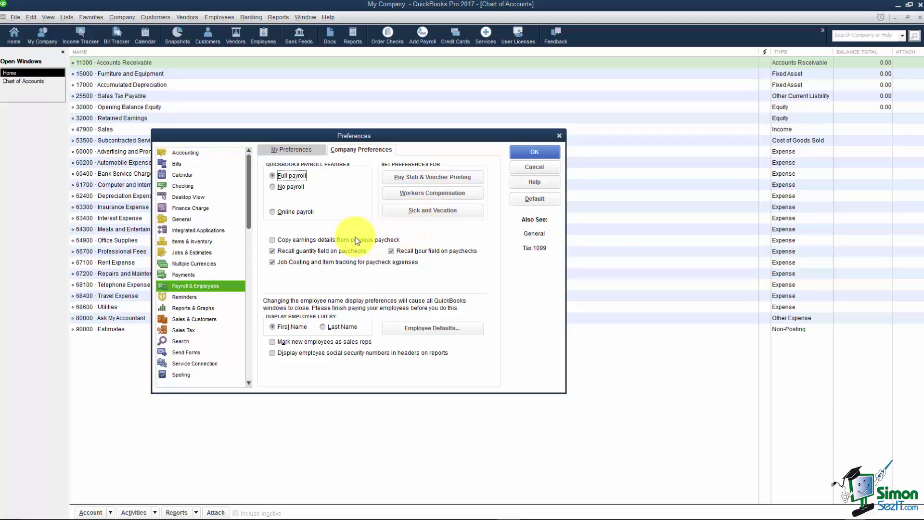
{"action": "left_click", "coordinate": [180, 297]}
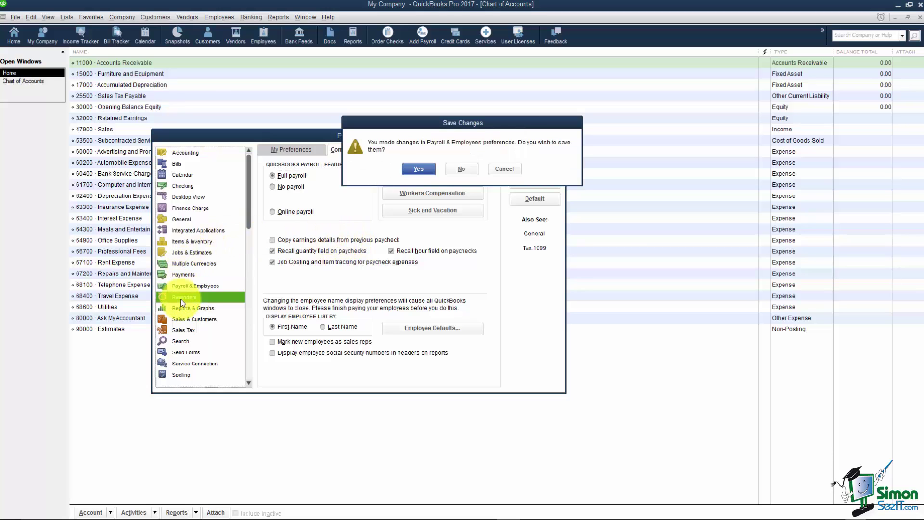
Confirm saving the Full payroll change and accept closing all open windows.
{"action": "left_click", "coordinate": [414, 169]}
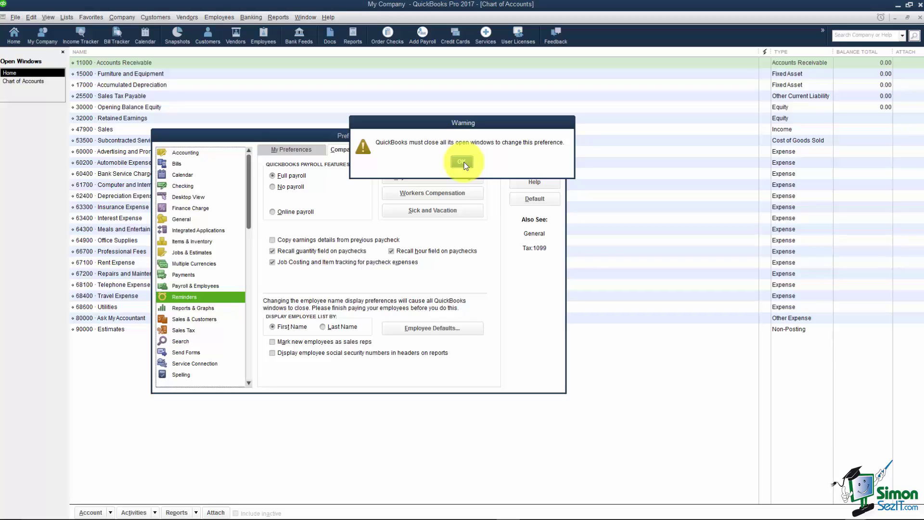
{"action": "left_click", "coordinate": [461, 162]}
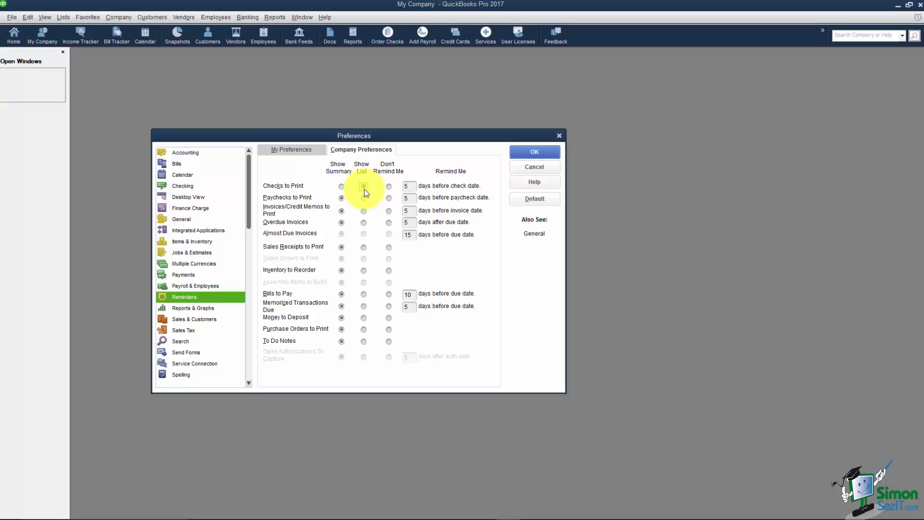
{"action": "left_click", "coordinate": [341, 186]}
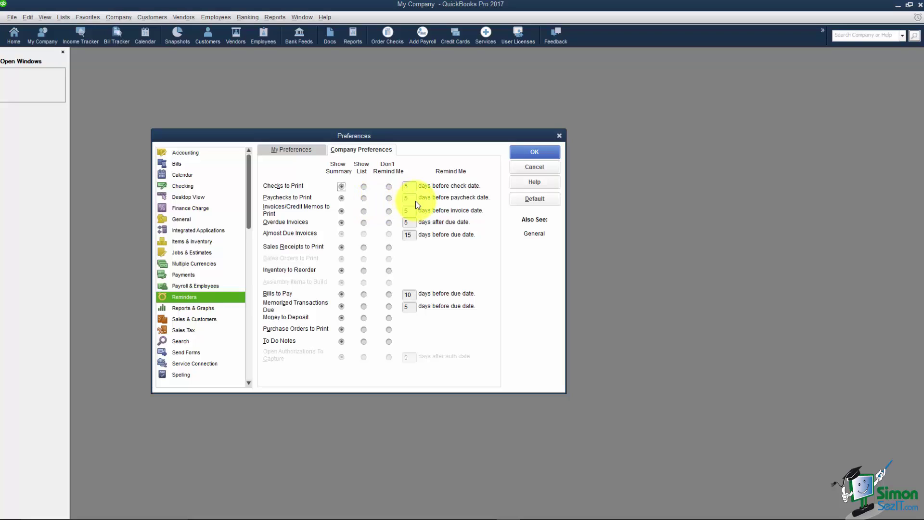
Show the Reports & Graphs company preferences: Accrual basis and aging from due date.
{"action": "left_click", "coordinate": [201, 309]}
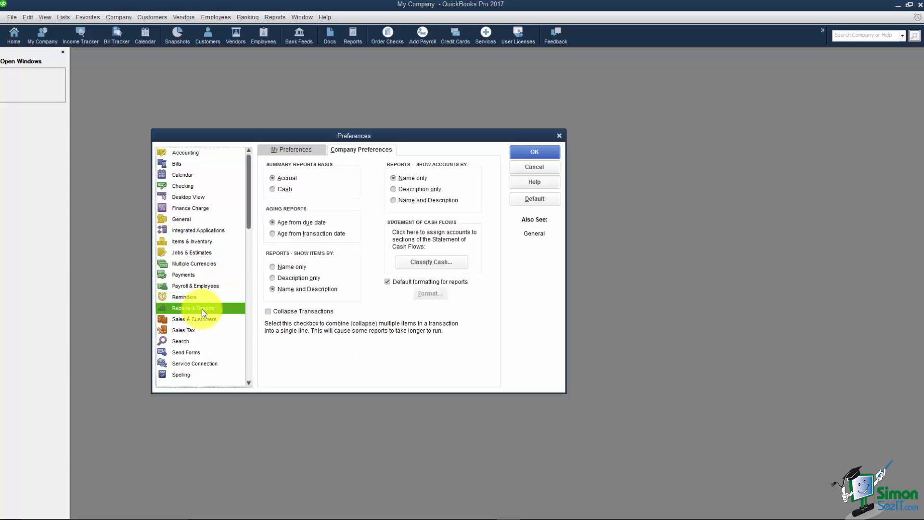